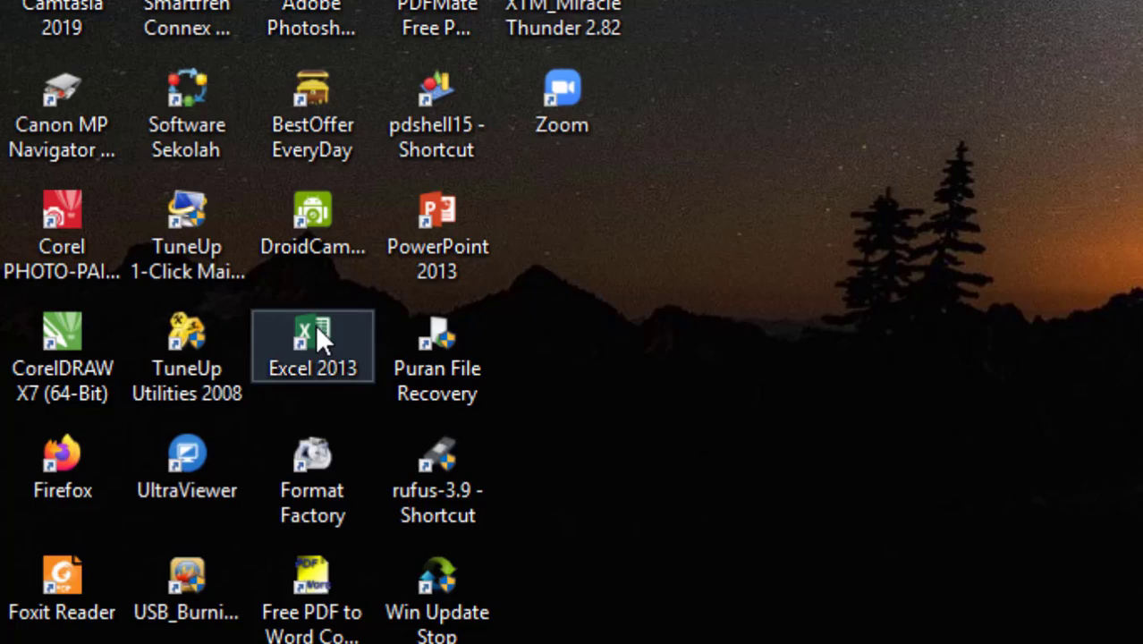
Step: Launch Excel 2013 from the desktop shortcut and create a blank workbook, Book1
double_click(226, 404)
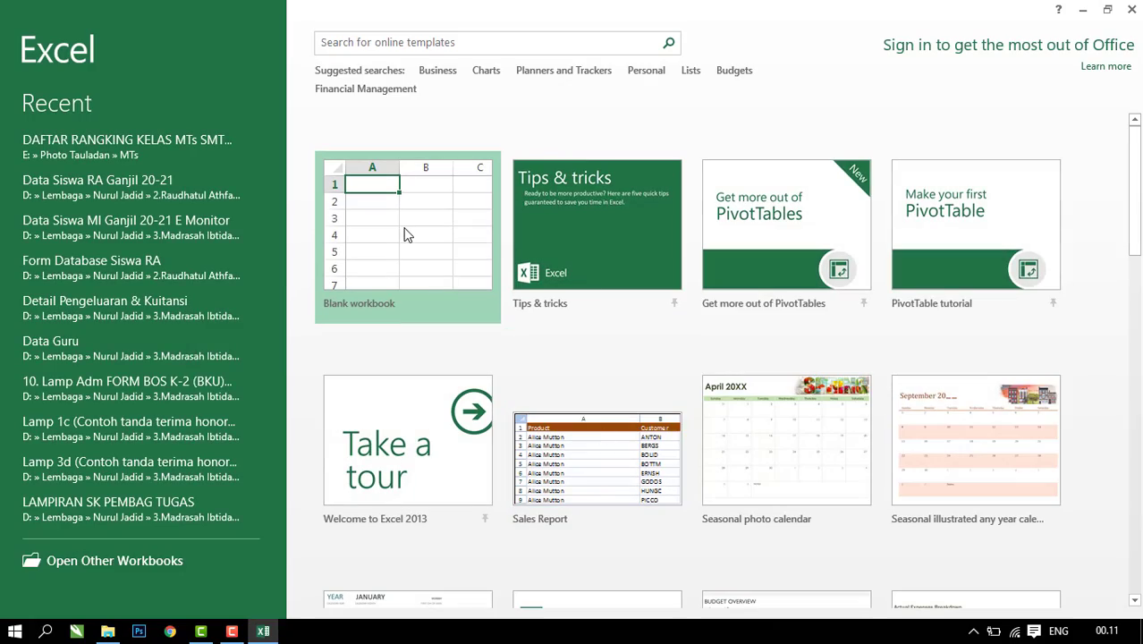
left_click(404, 235)
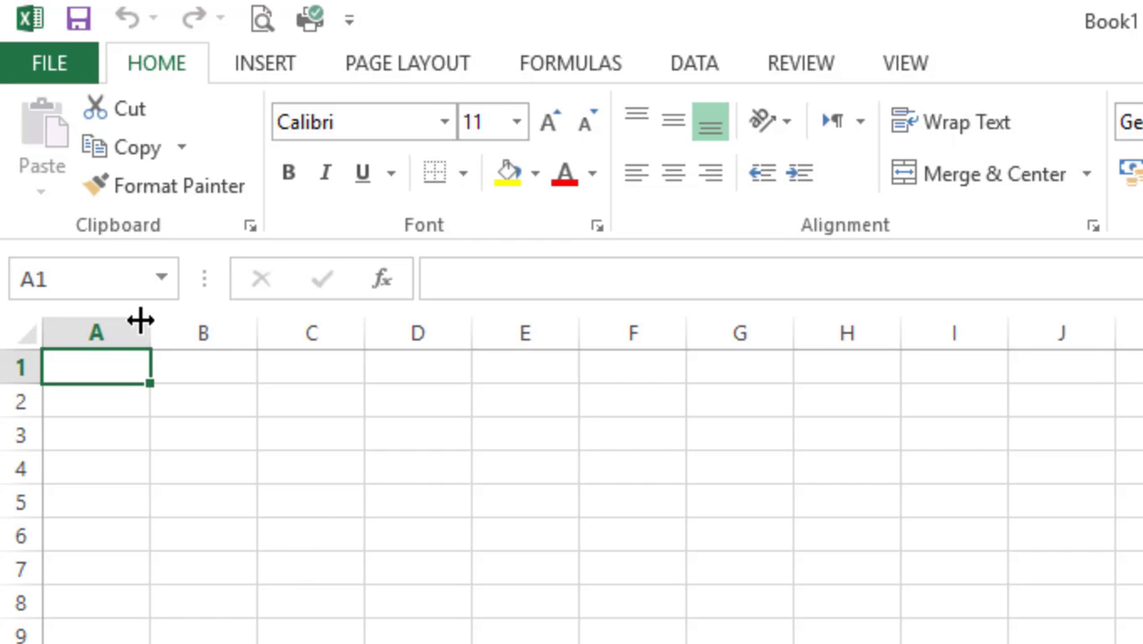
Step: Widen column A in two drags and set cell A1's font size to 20
left_click_drag(149, 319, 256, 324)
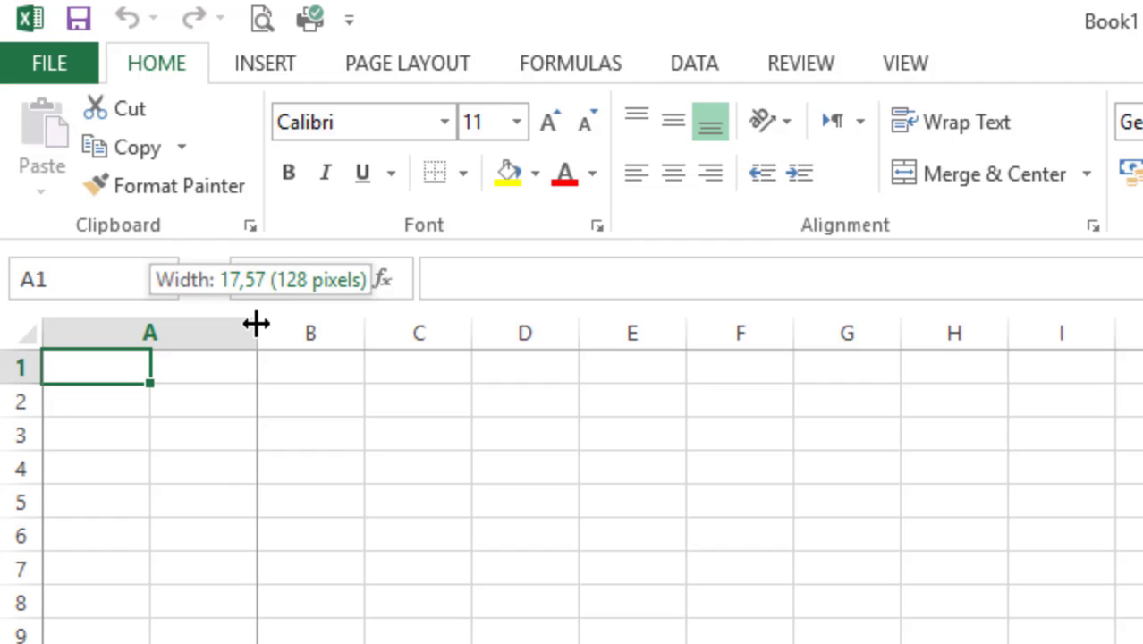
left_click_drag(256, 323, 256, 324)
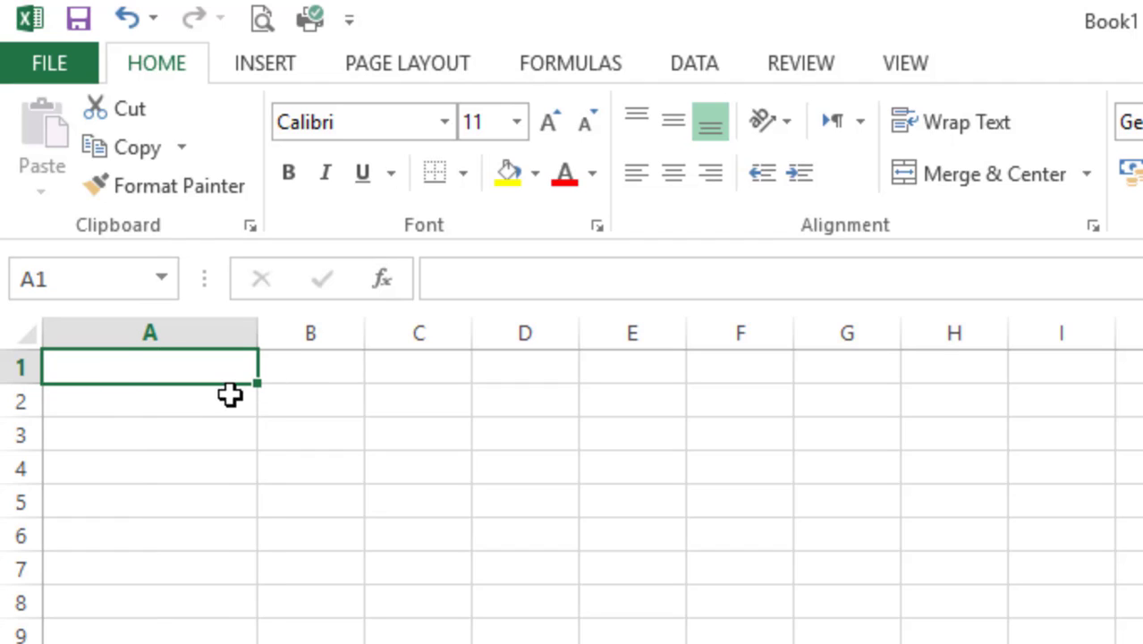
left_click(518, 122)
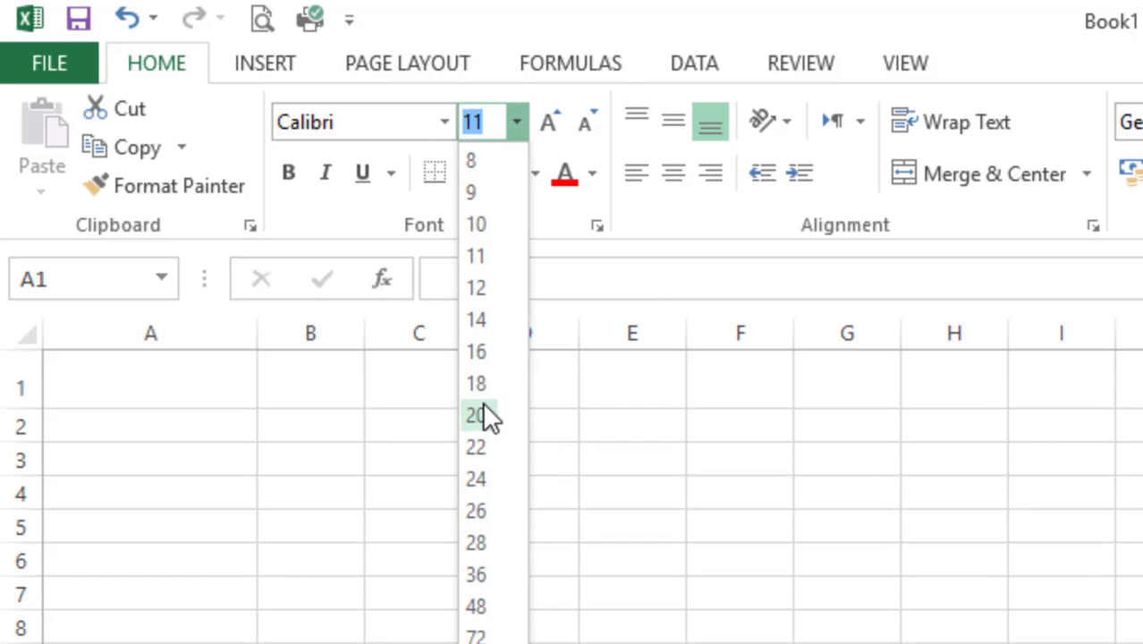
left_click(484, 404)
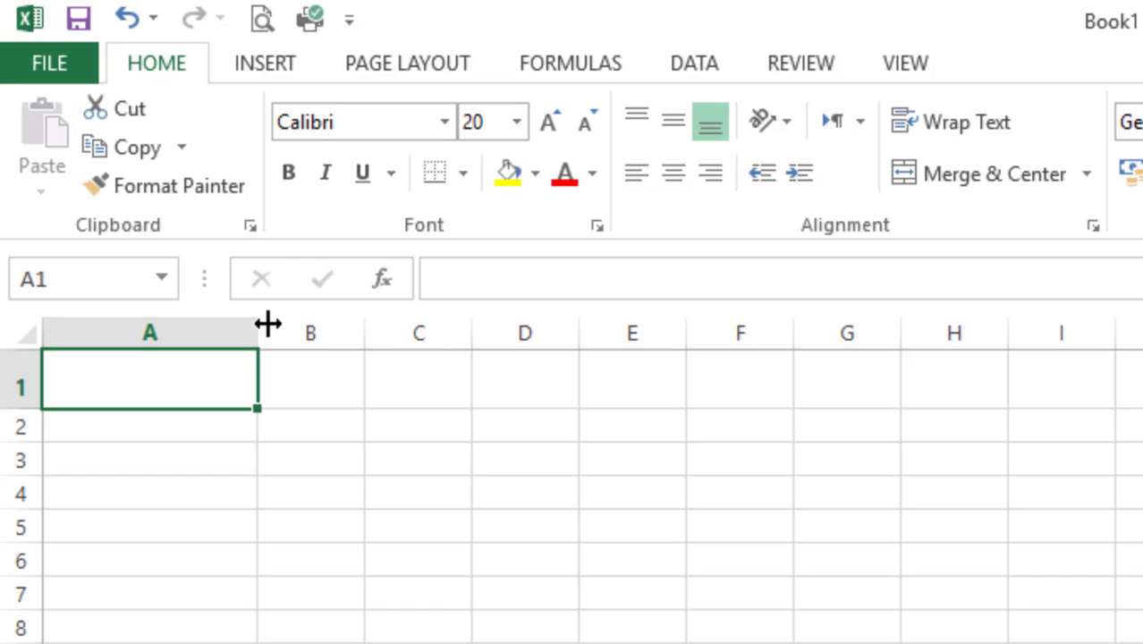
left_click_drag(258, 335, 343, 338)
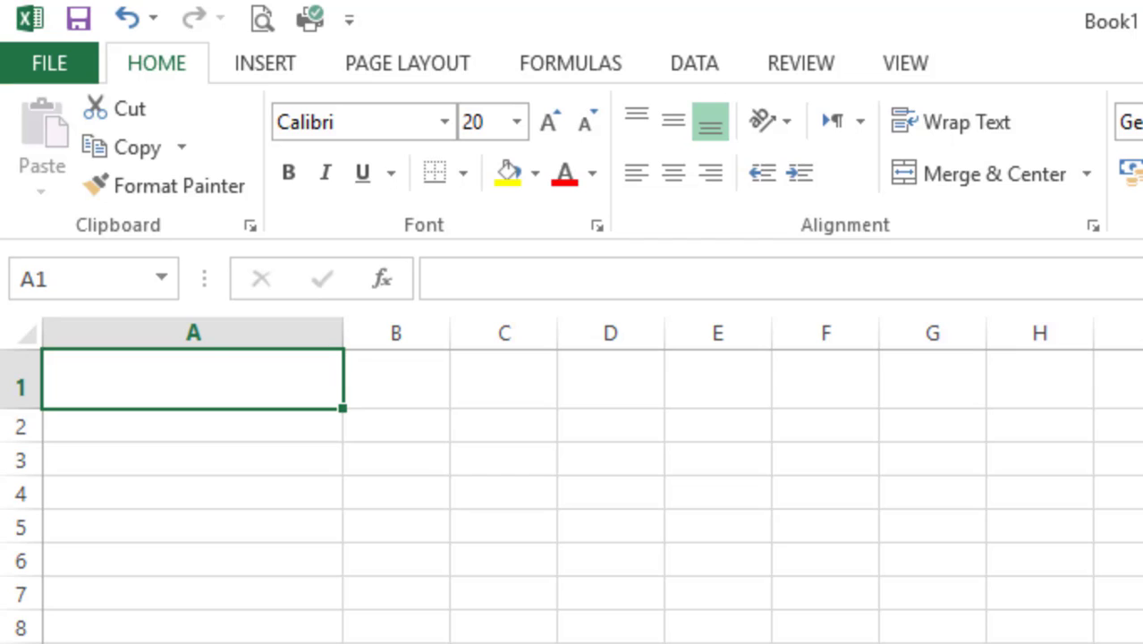
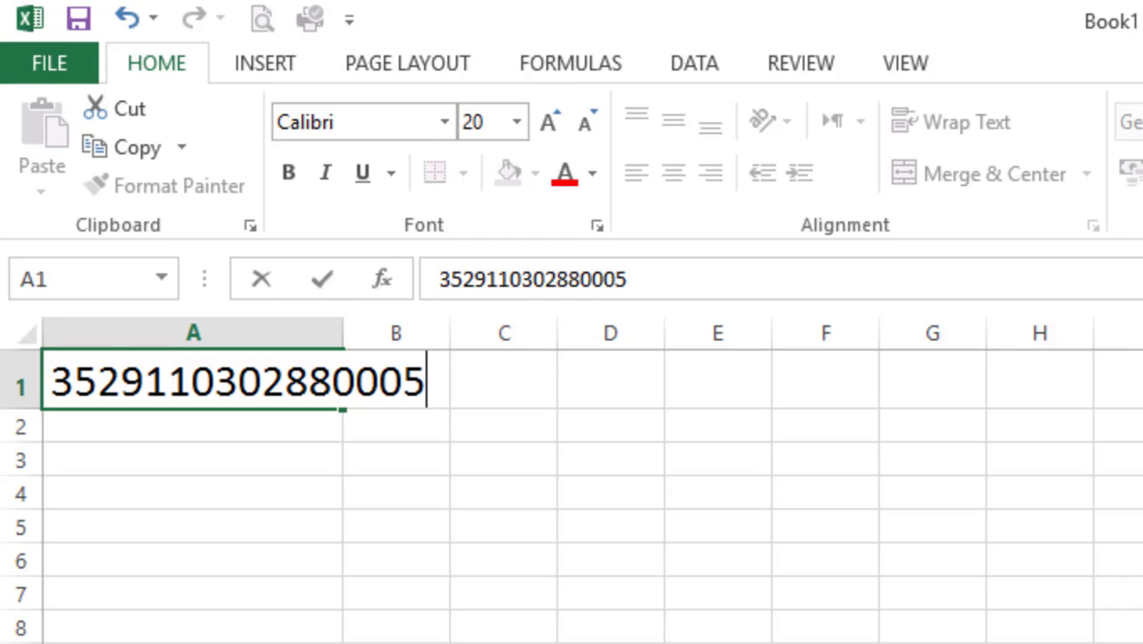
key("Return")
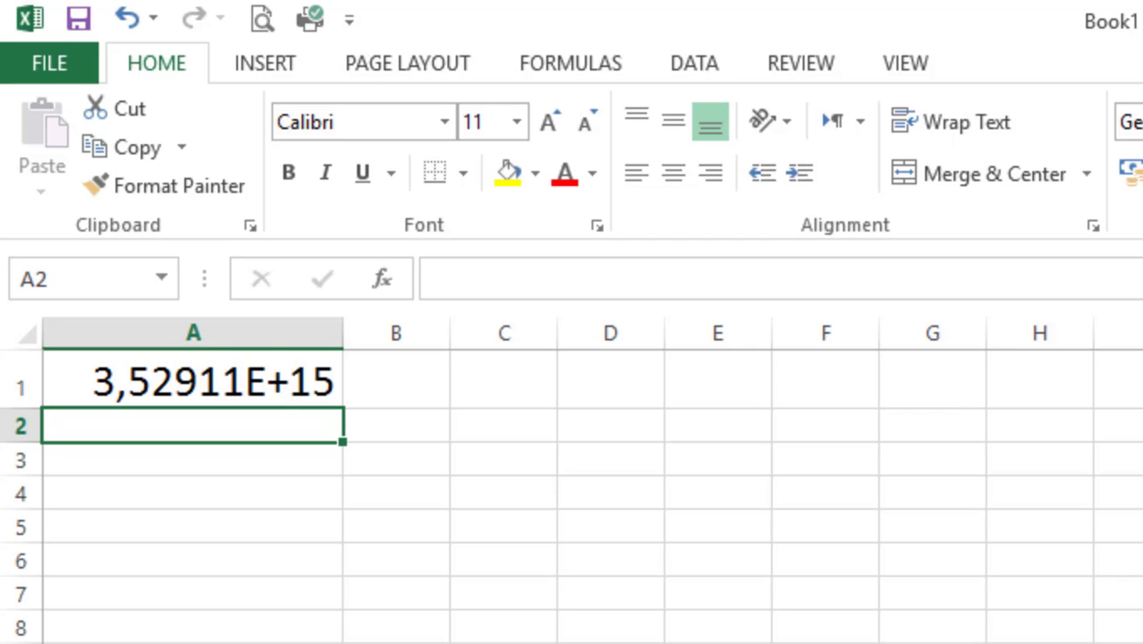
Step: Set A2 to font size 20 and enter 0002, which Excel shows as 2
left_click(517, 125)
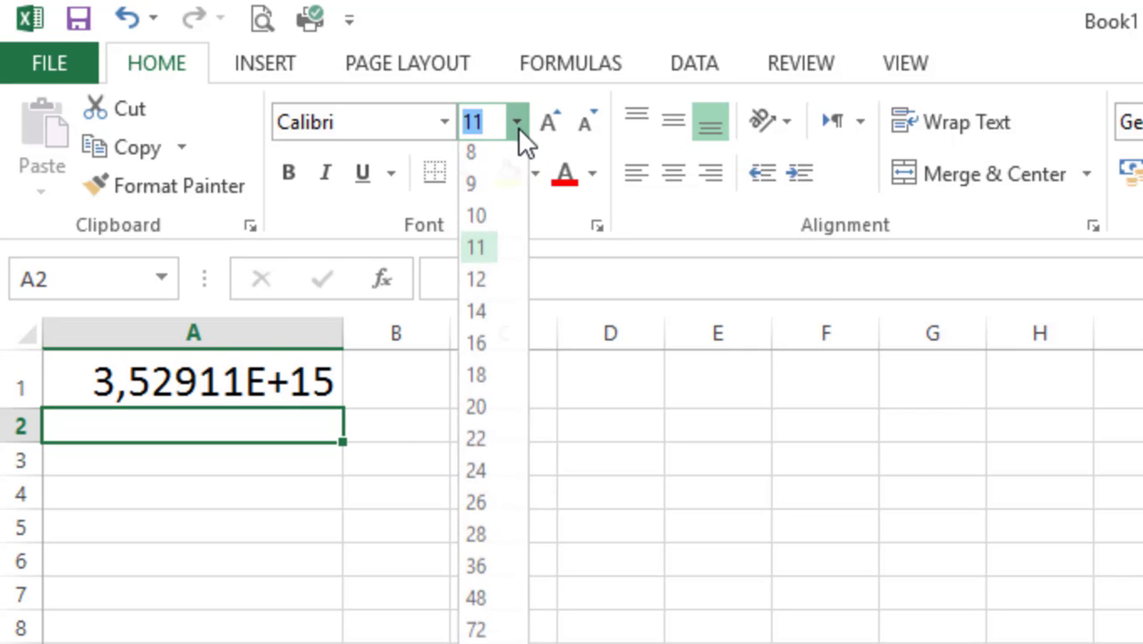
left_click(477, 414)
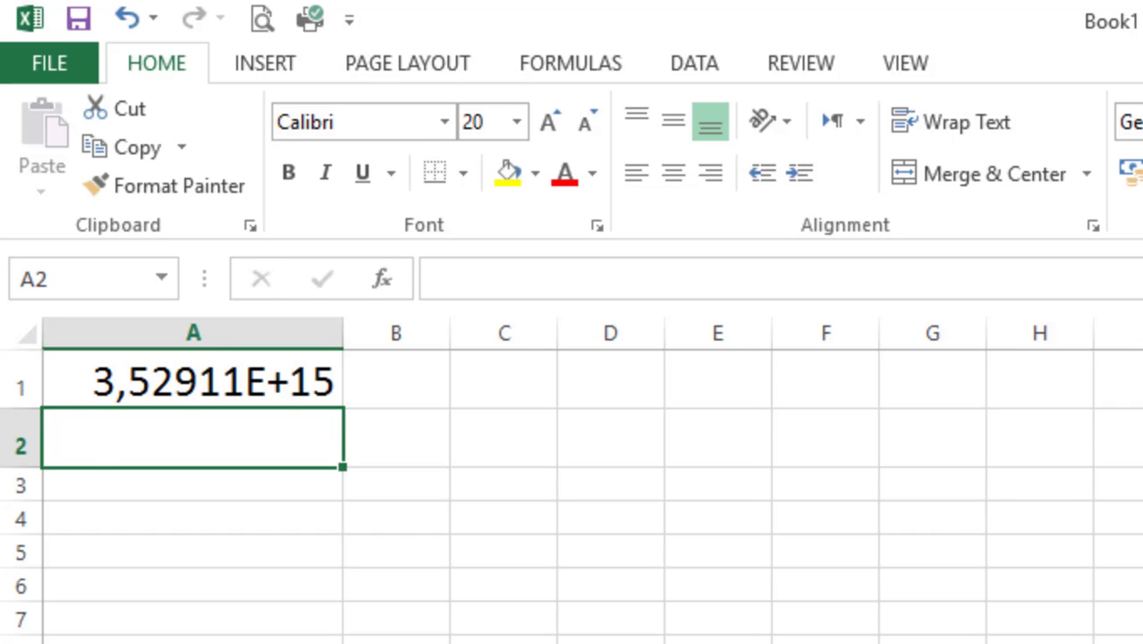
type("000")
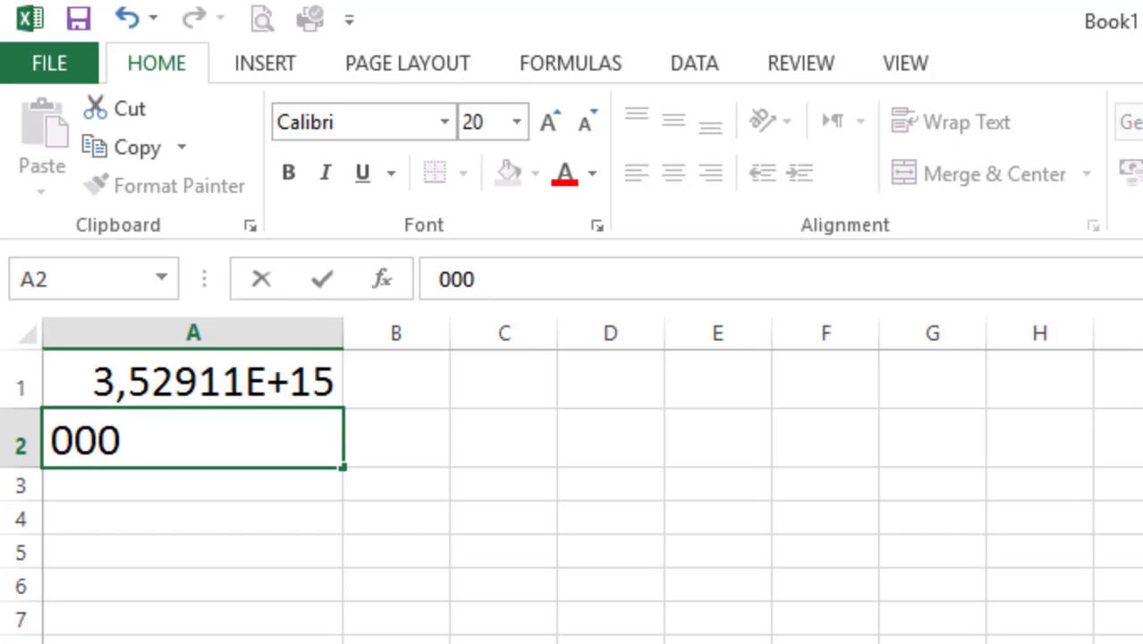
type("2")
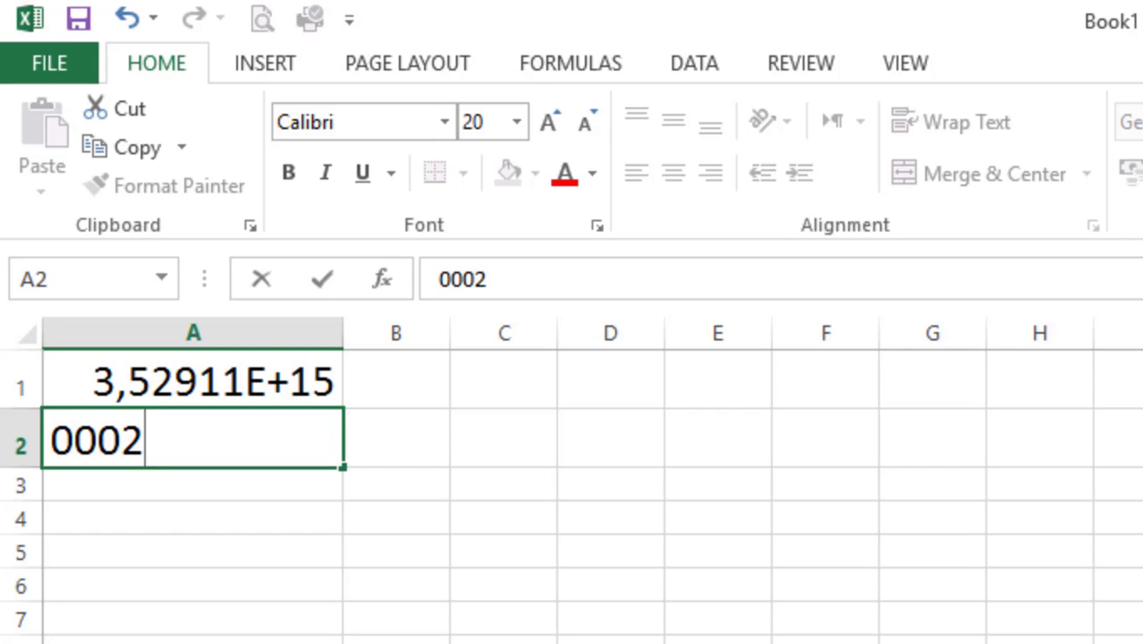
key("Return")
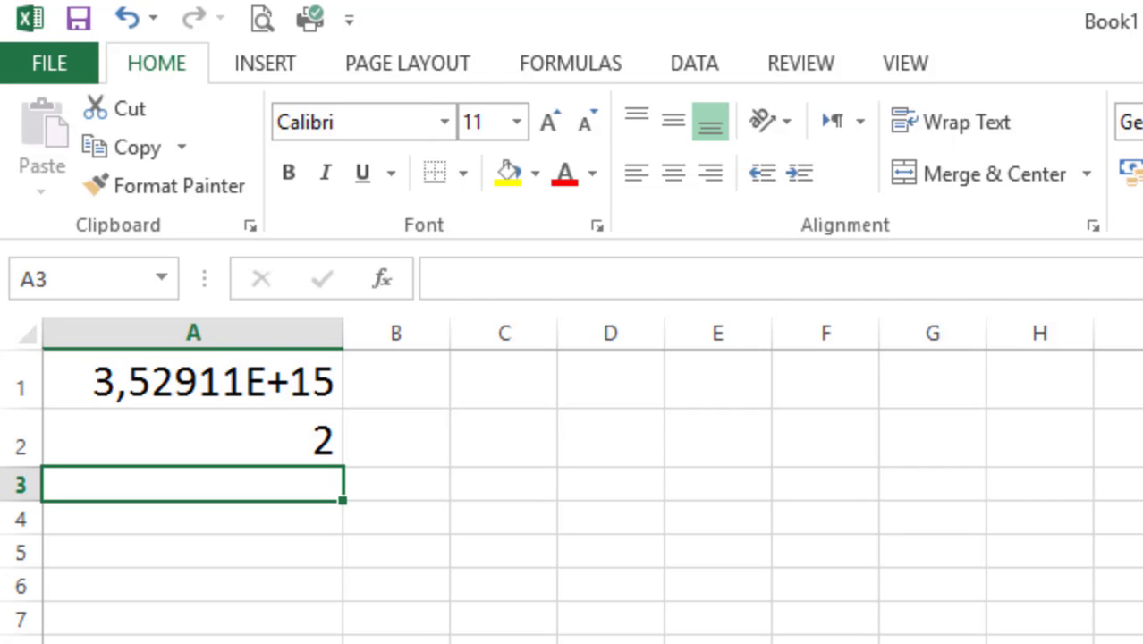
left_click(193, 438)
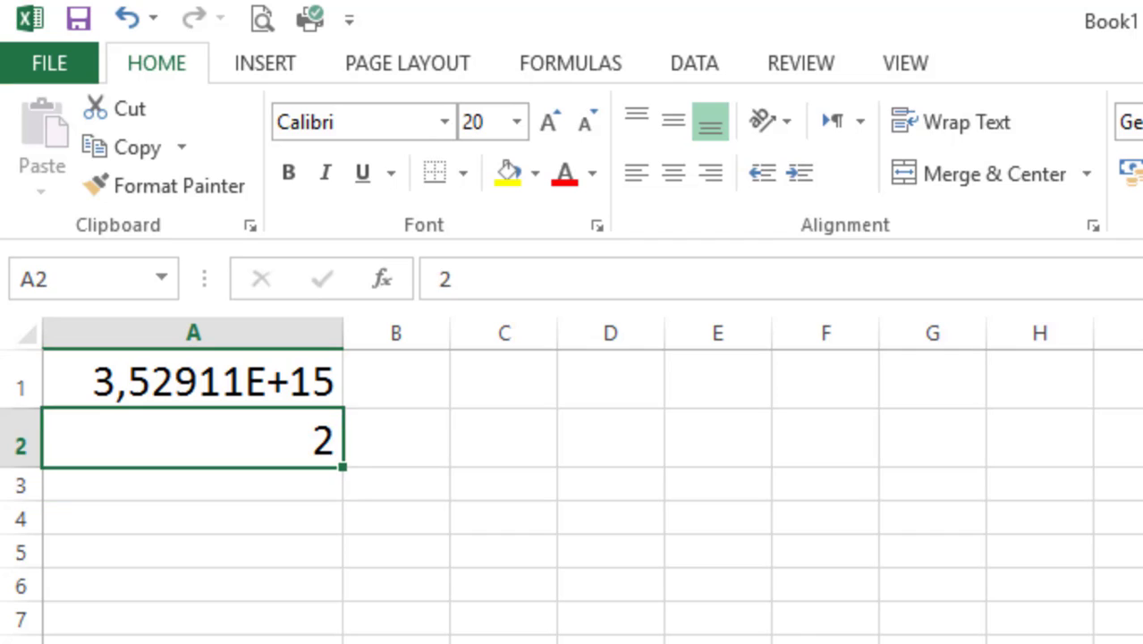
left_click(192, 380)
left_click(192, 438)
left_click(193, 484)
left_click(193, 438)
left_click(193, 380)
left_click(193, 439)
left_click(193, 484)
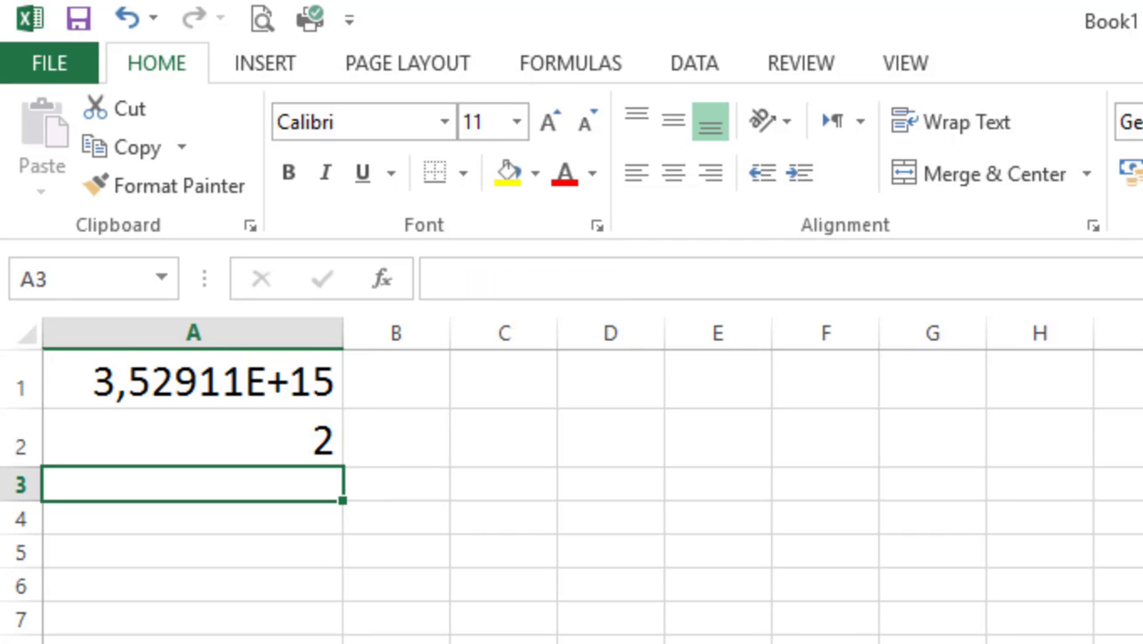
left_click(192, 438)
left_click(192, 380)
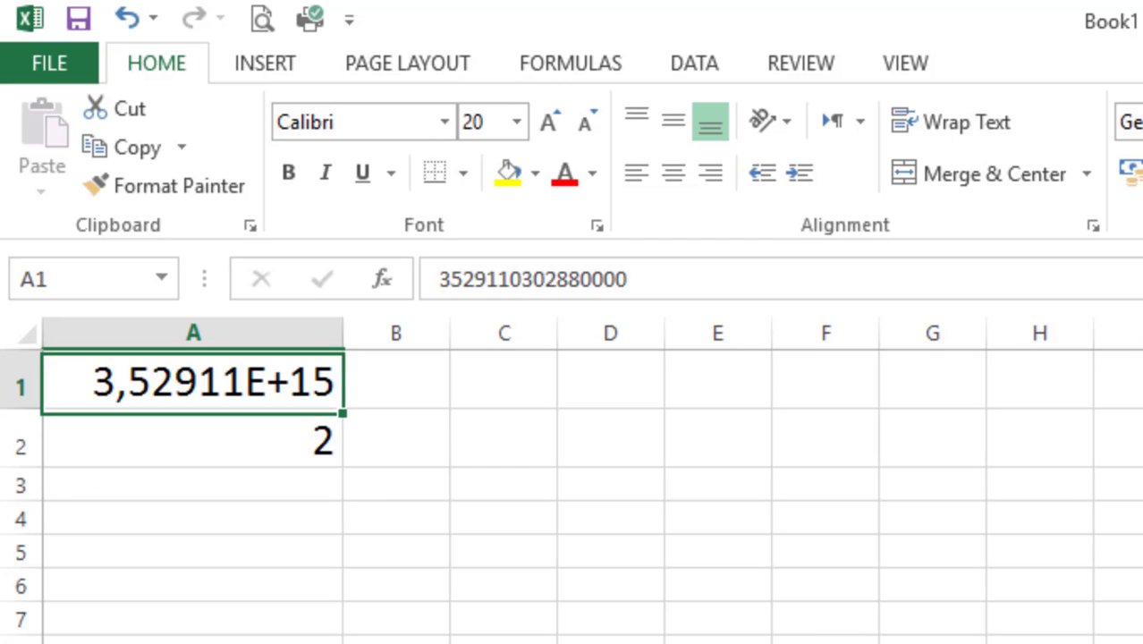
left_click(192, 438)
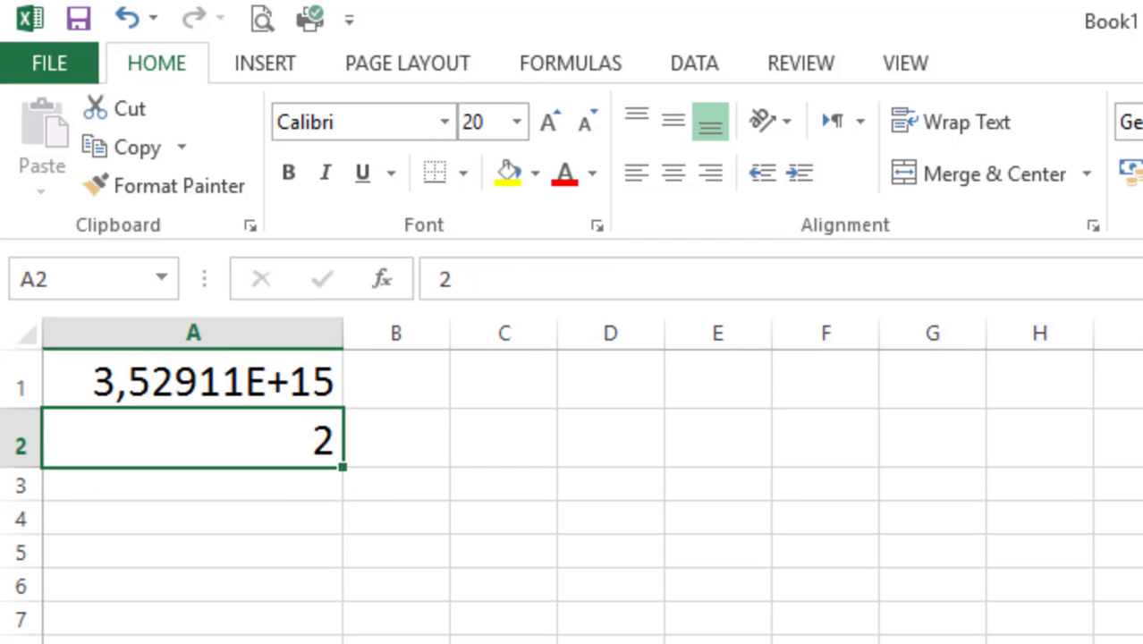
left_click(192, 381)
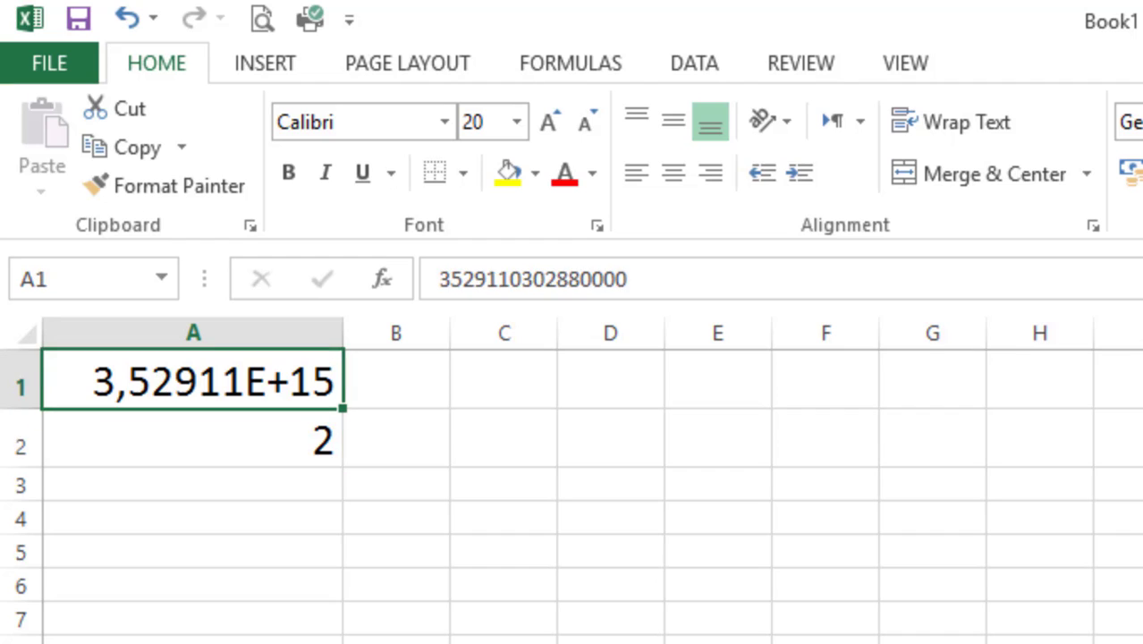
left_click(192, 439)
left_click(193, 484)
left_click(192, 380)
left_click(192, 439)
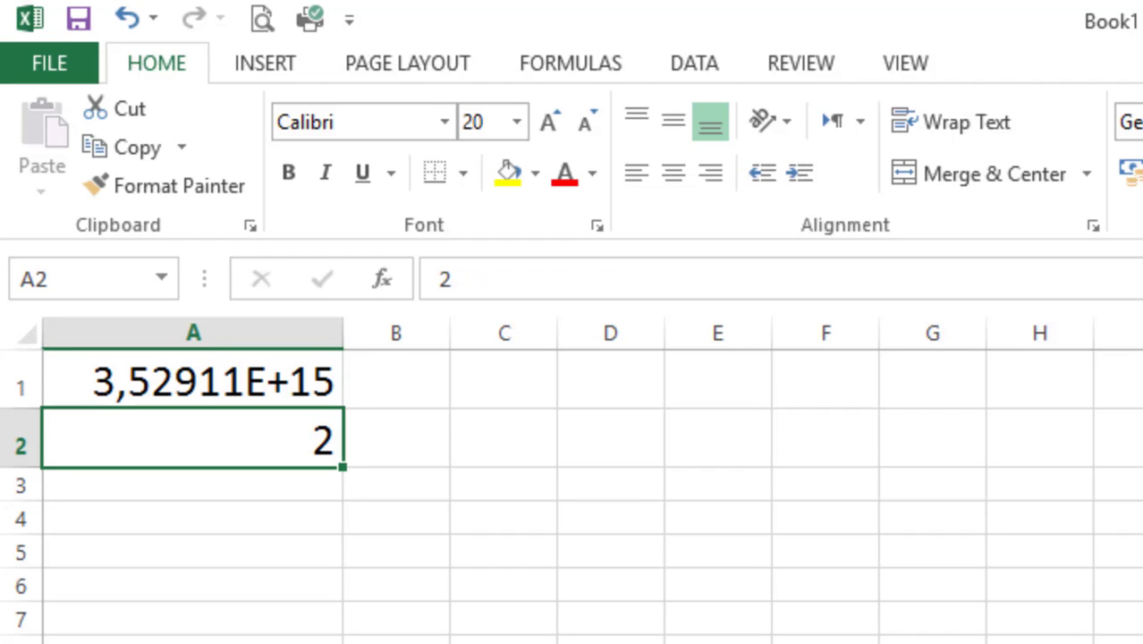
left_click(192, 484)
left_click(193, 439)
left_click(192, 380)
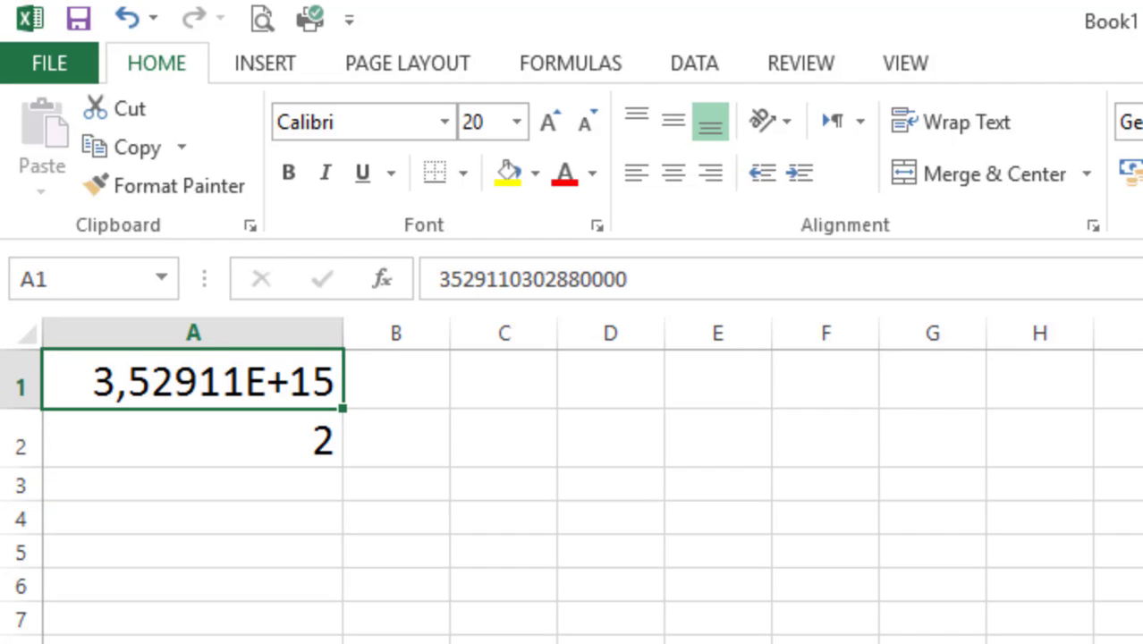
left_click(192, 439)
left_click(193, 484)
left_click(193, 439)
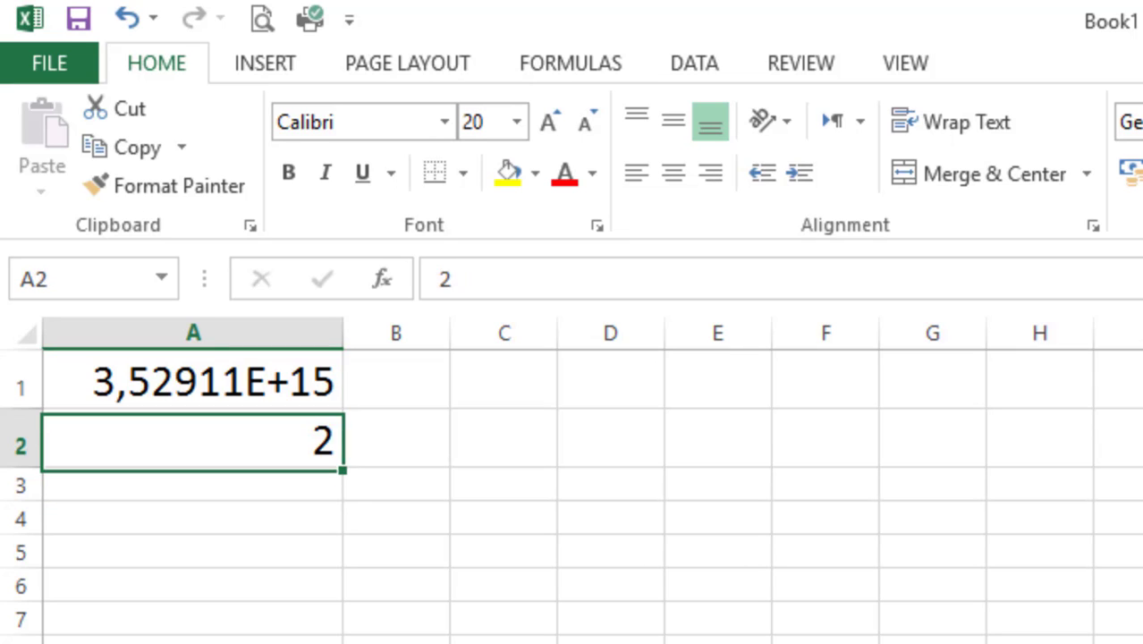
left_click(193, 380)
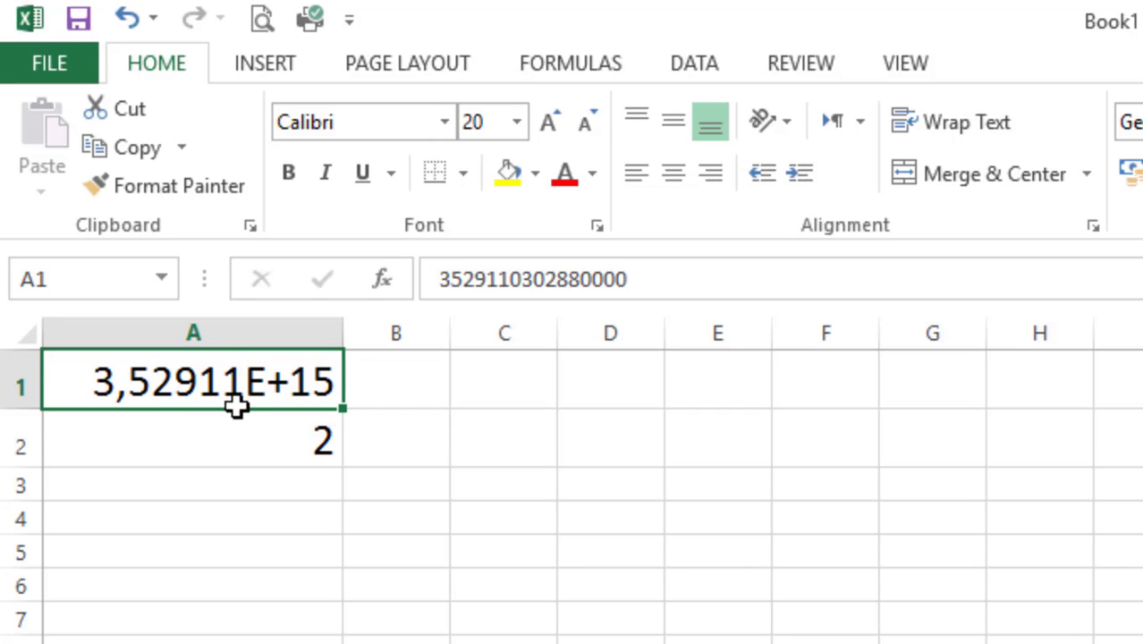
Step: Apply the Text number format to A1:A2 through the Format Cells dialog
left_click_drag(234, 403, 236, 418)
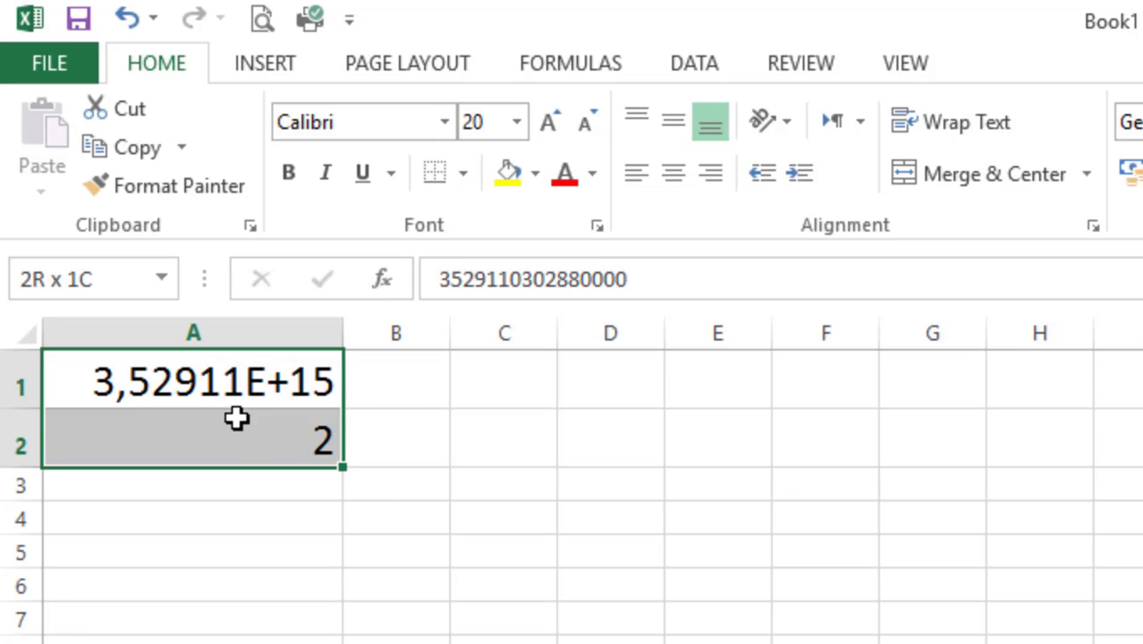
left_click_drag(237, 418, 236, 418)
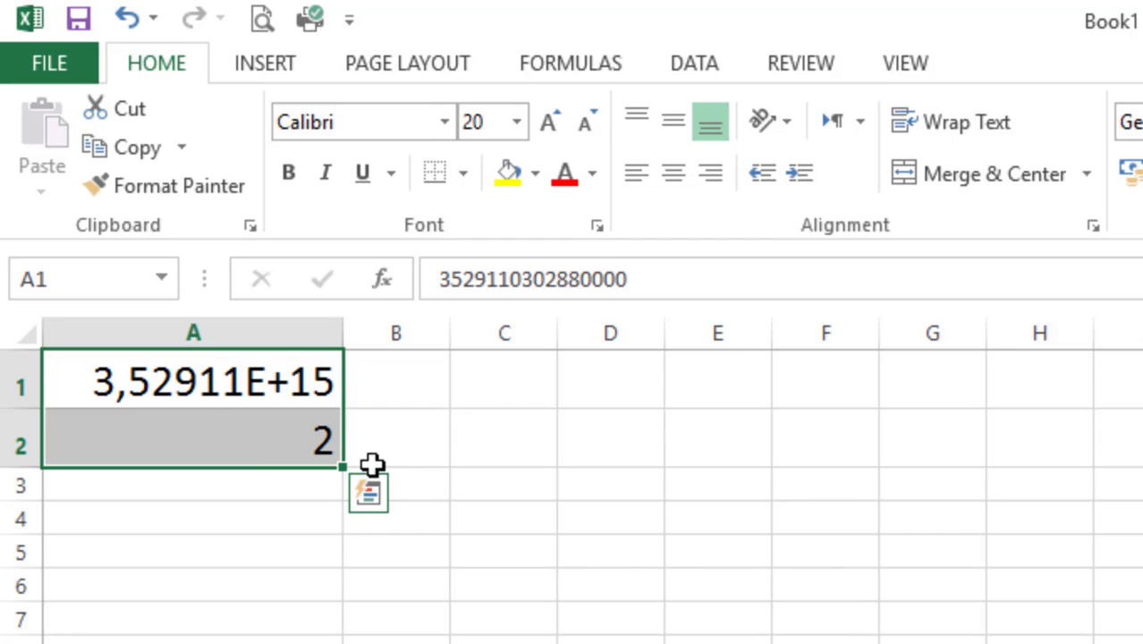
right_click(271, 431)
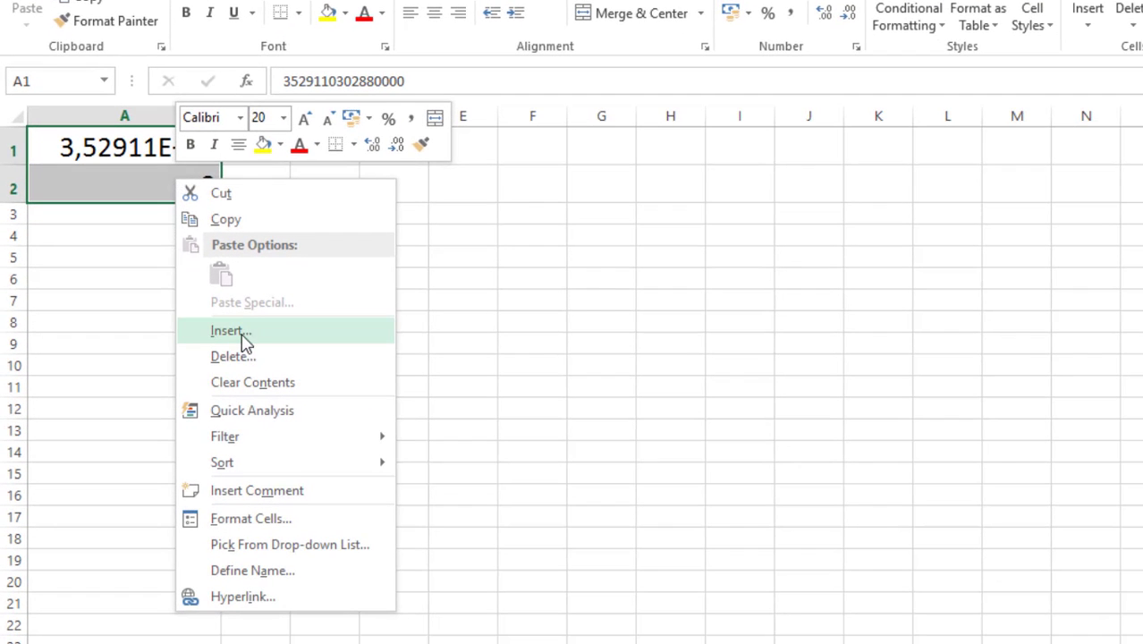
left_click(262, 521)
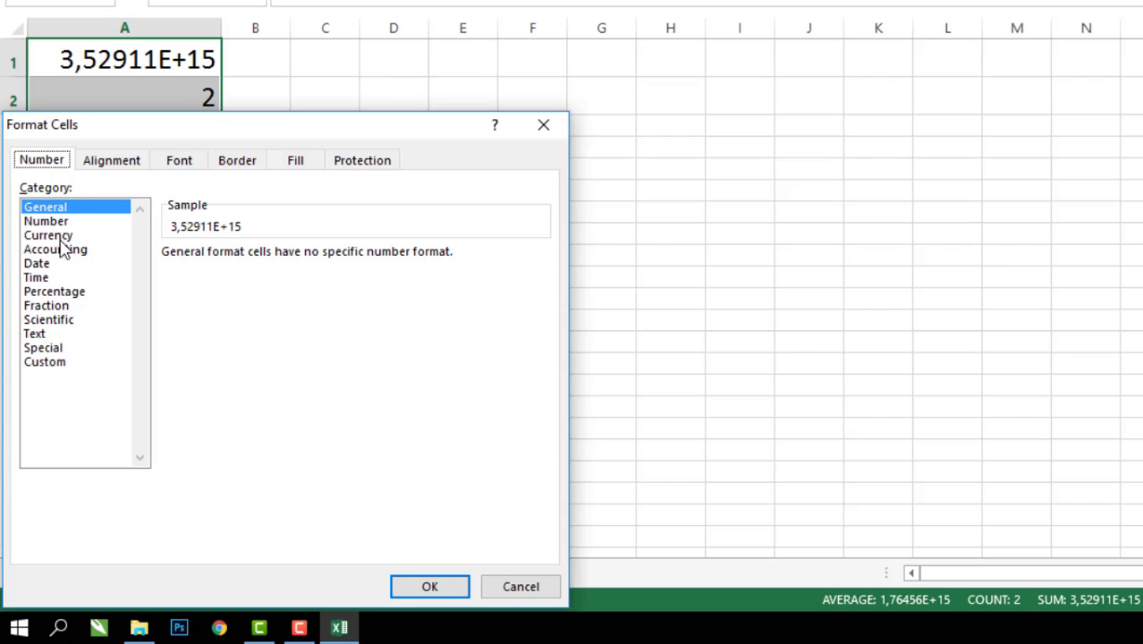
left_click(35, 336)
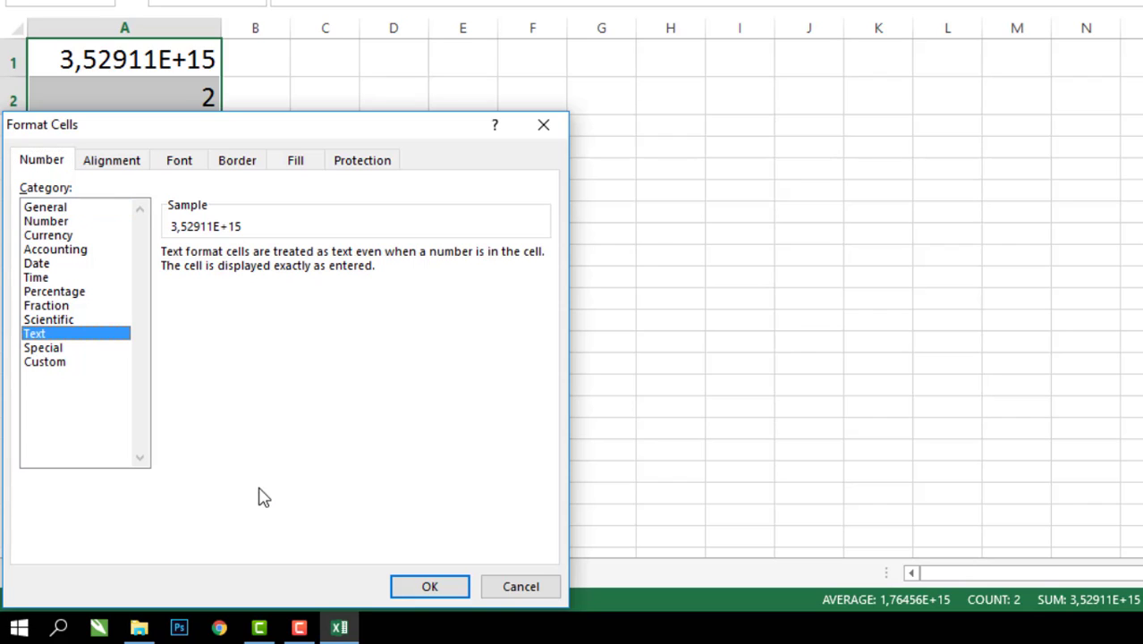
left_click(427, 588)
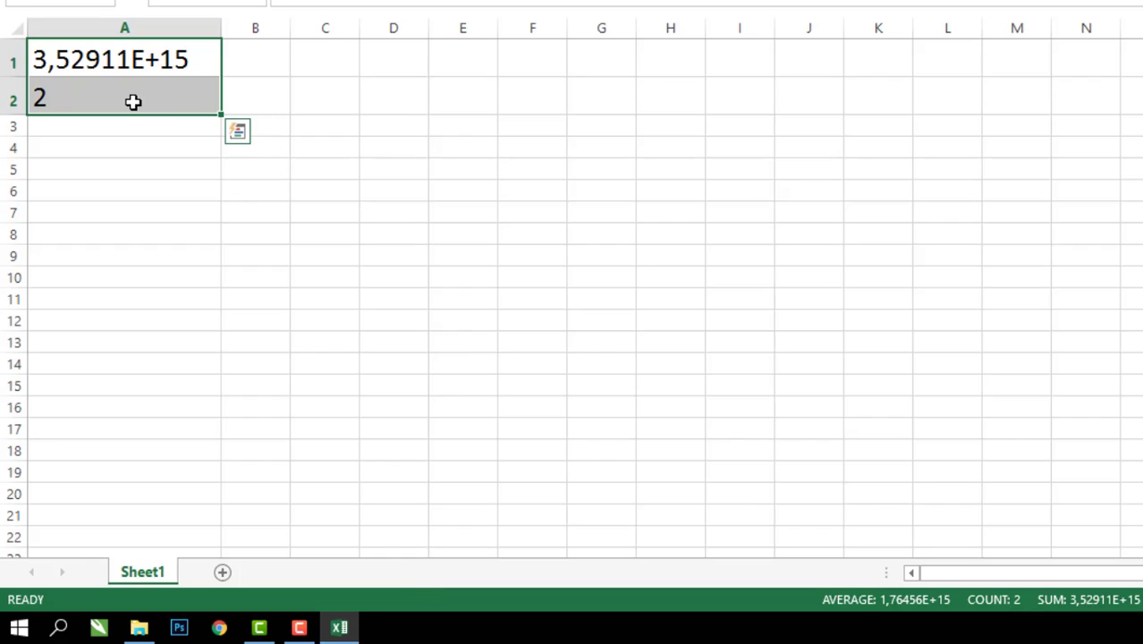
Step: Reapply Text to A1:A2 from the Home tab's Number Format list
key("Escape")
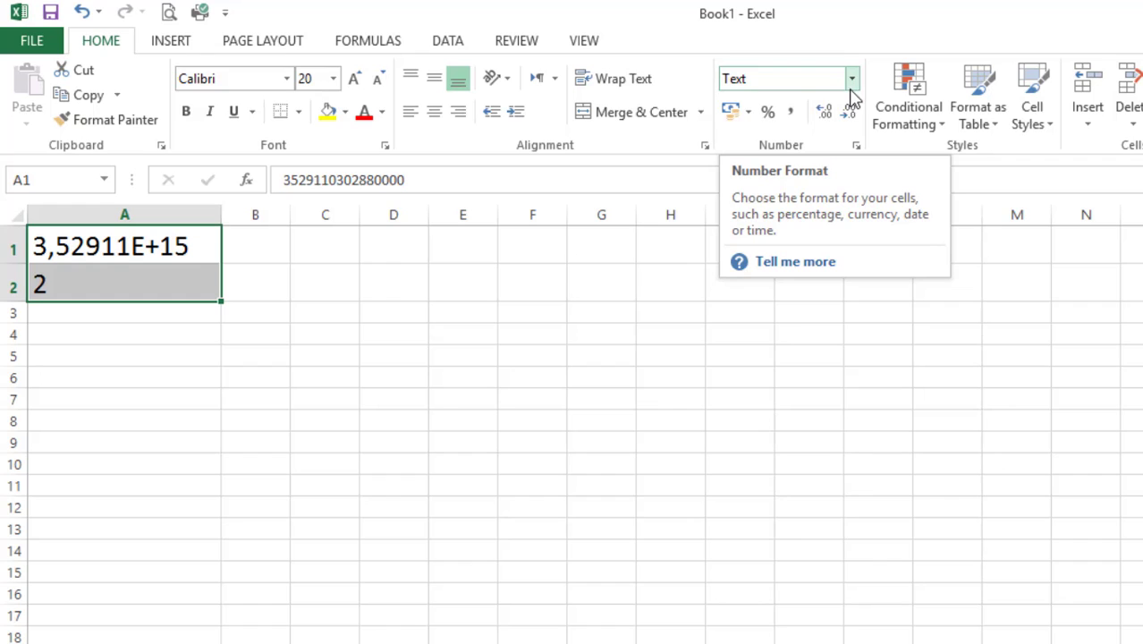
left_click(853, 80)
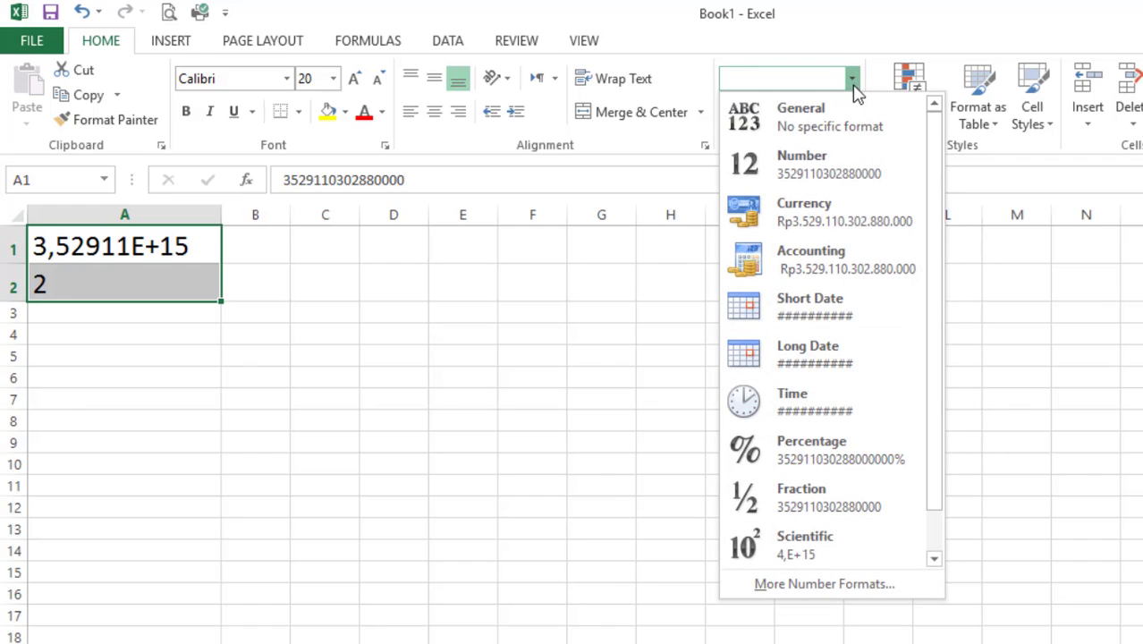
scroll(841, 219, "down", 1)
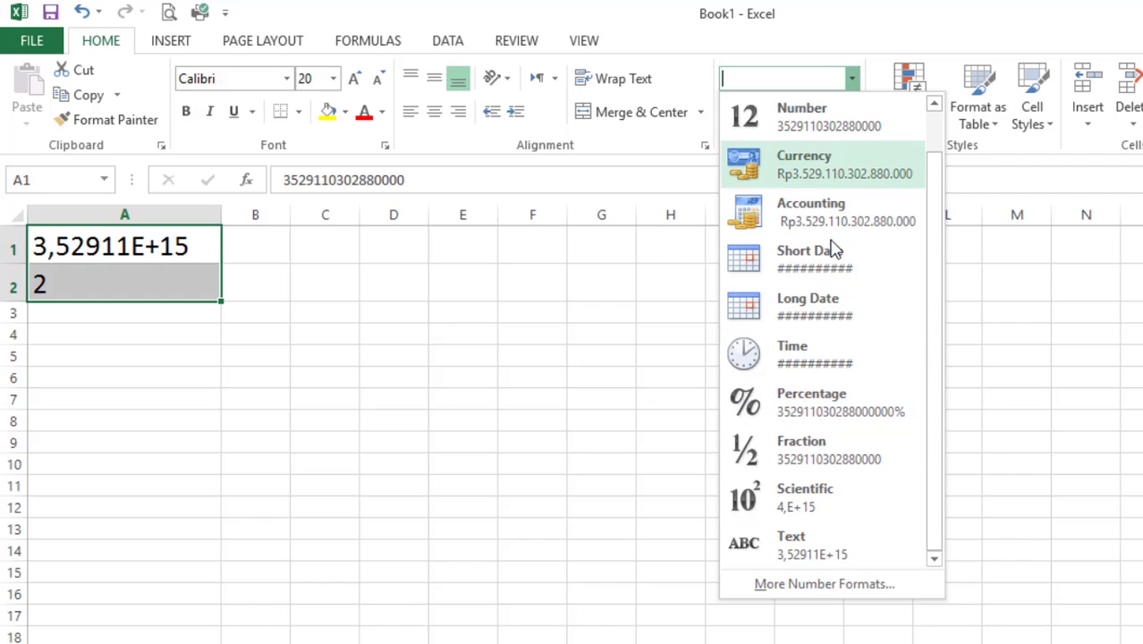
left_click(822, 552)
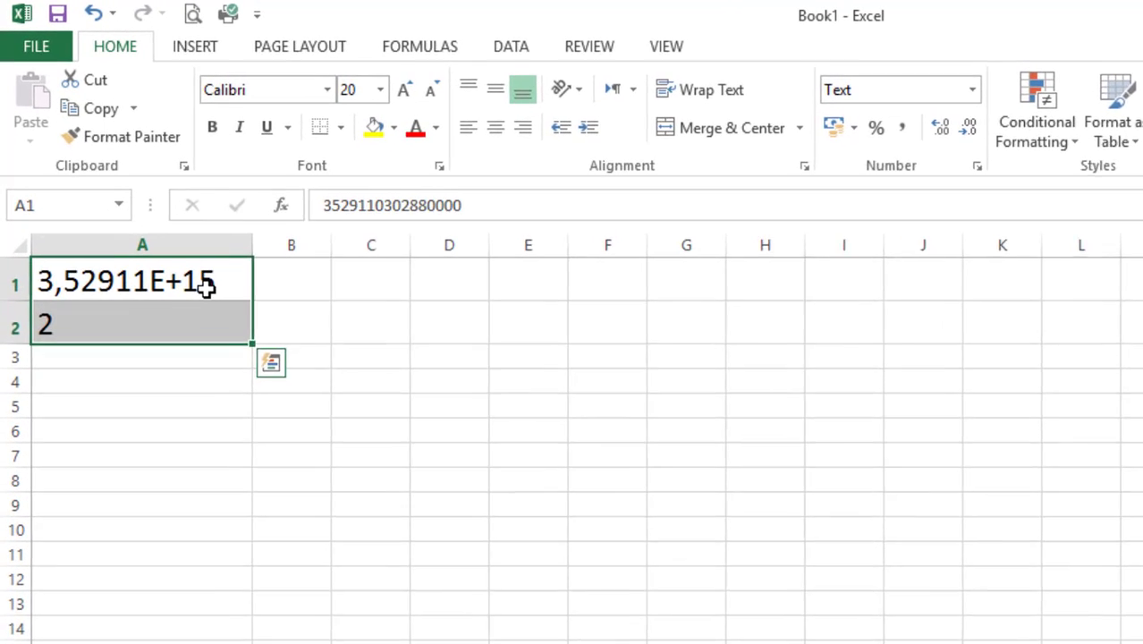
left_click(181, 251)
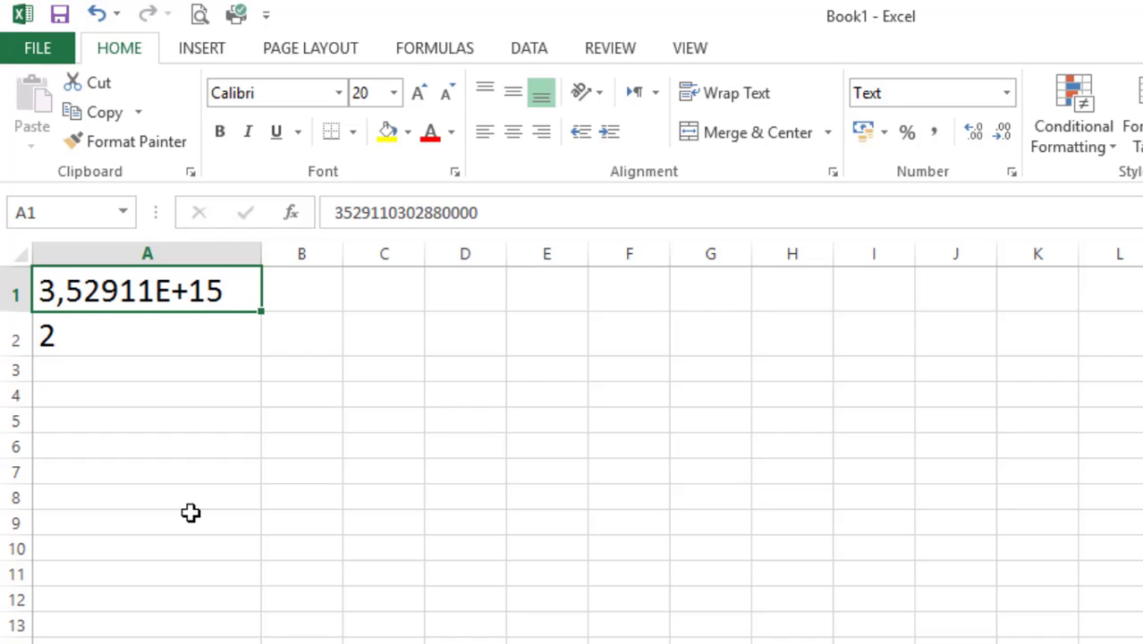
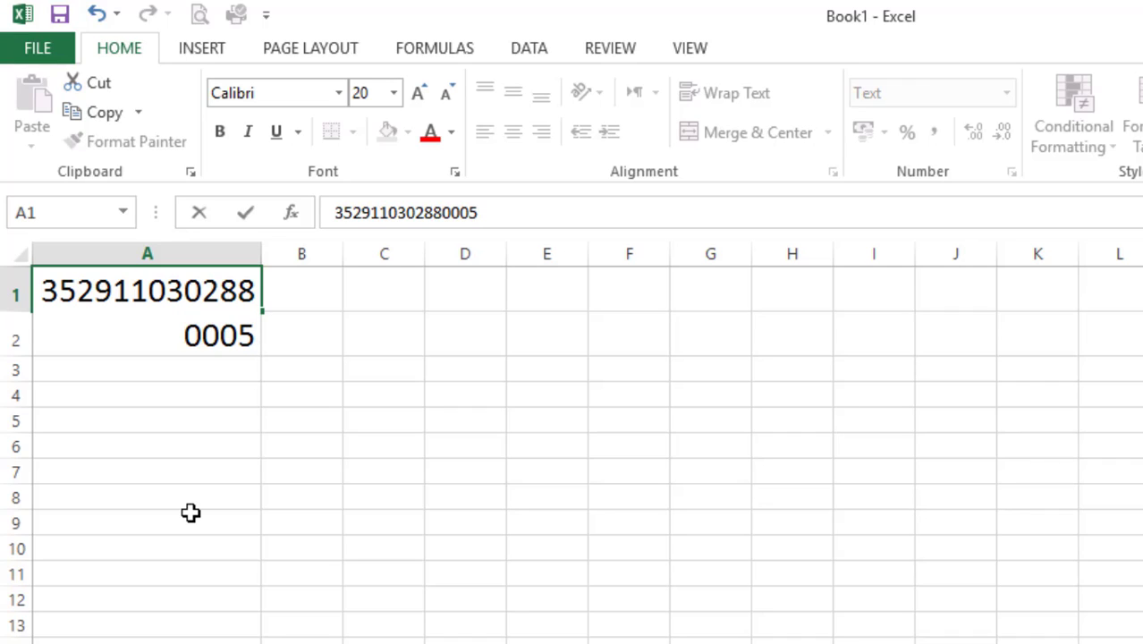
key("Return")
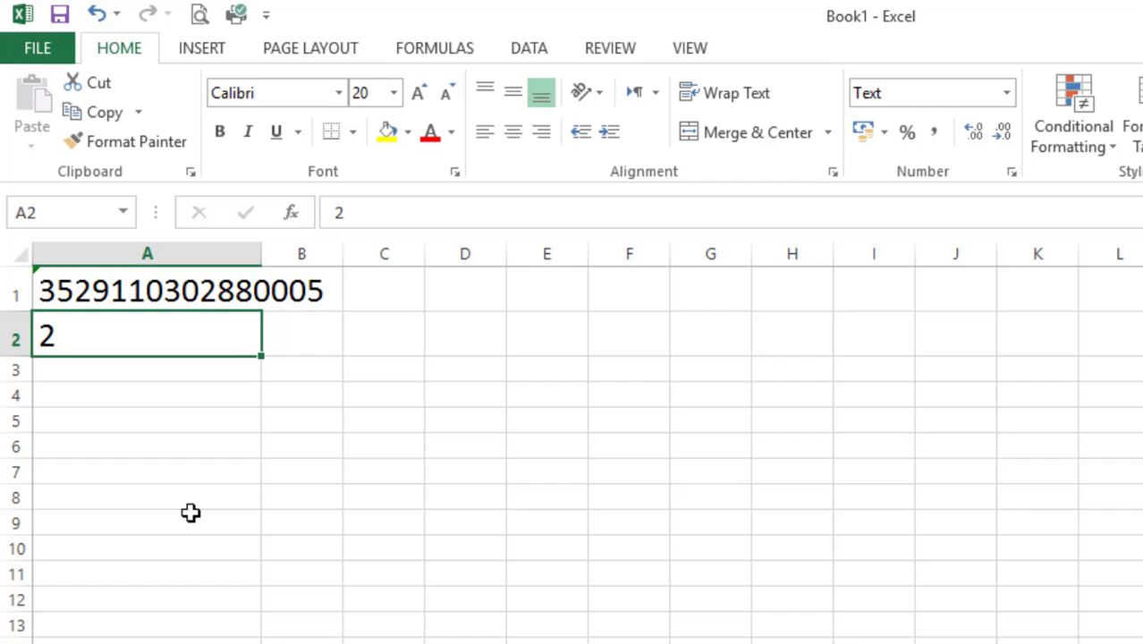
Step: Enter 0003 in A2, keeping its leading zeros, and reselect the cells
type("0")
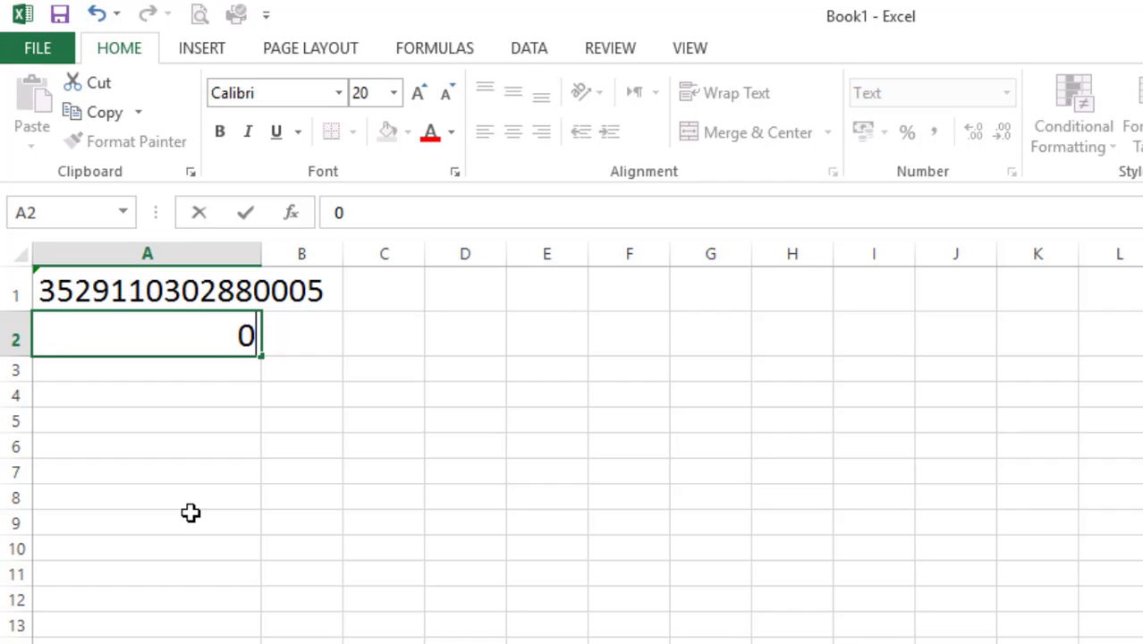
type("00")
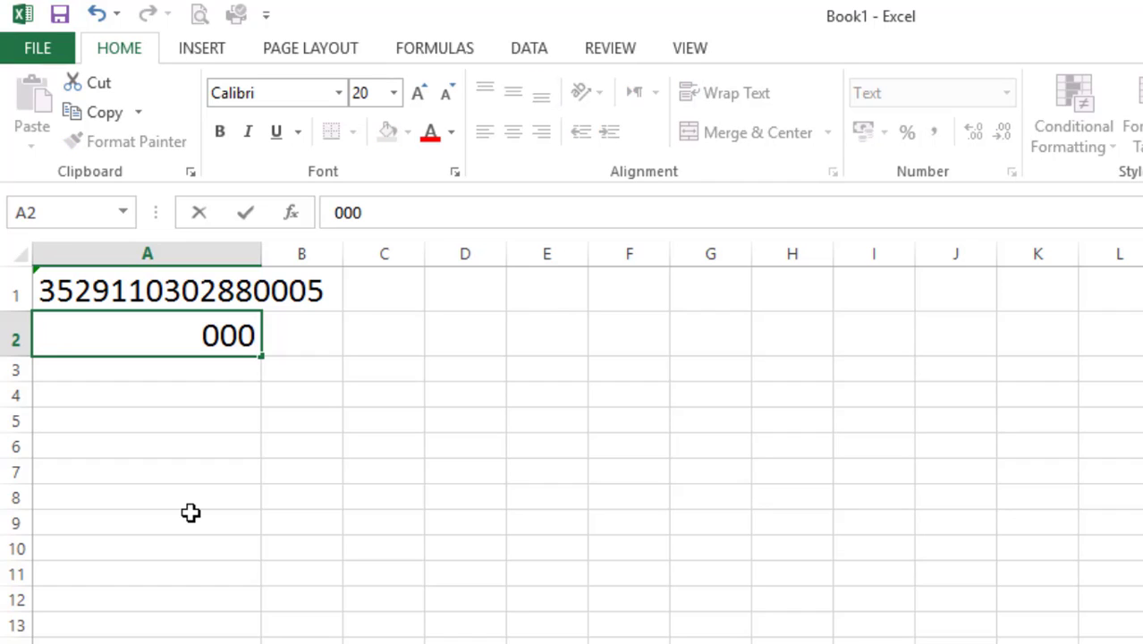
type("3")
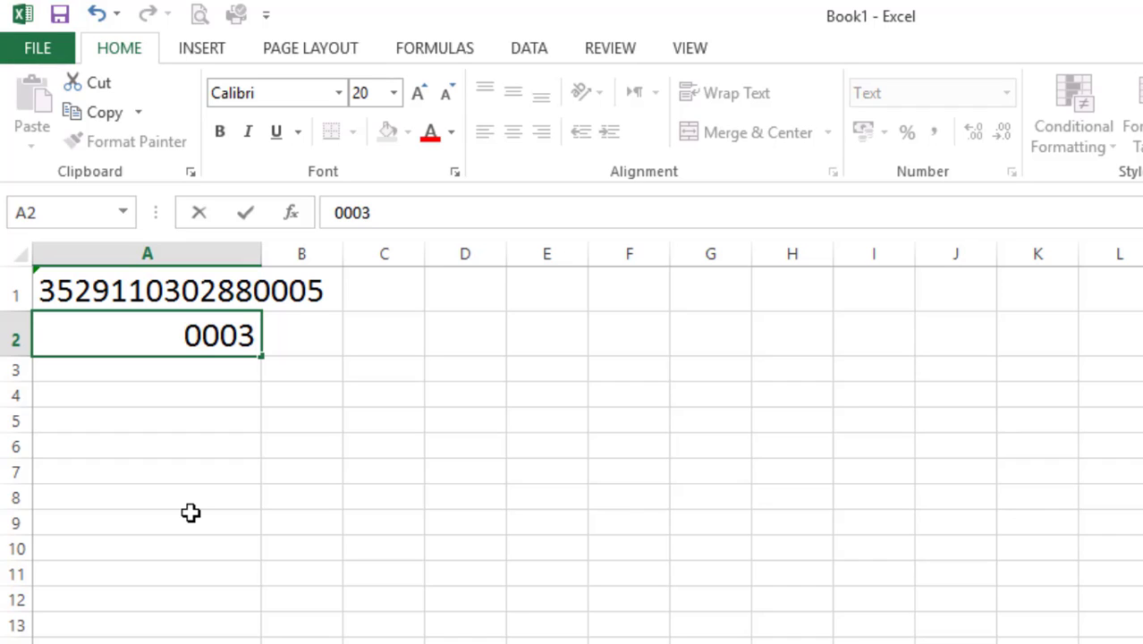
key("Return")
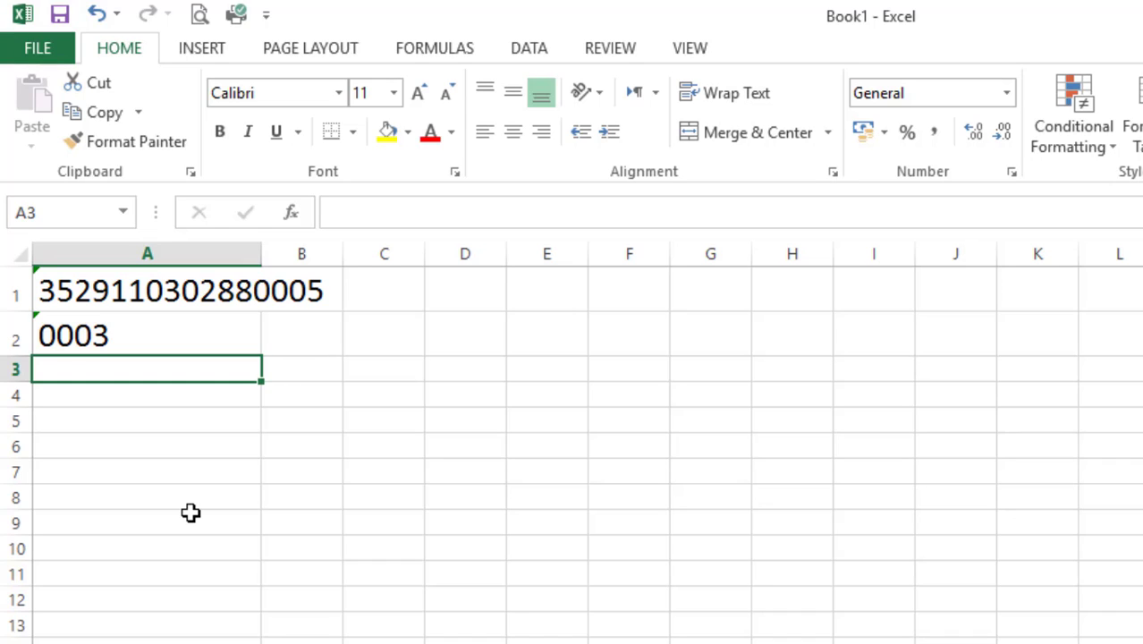
left_click(224, 291)
key("ctrl+v")
Step: Widen column A to reveal the full 16-digit ID, then check A1 and A2
left_click_drag(260, 258, 327, 259)
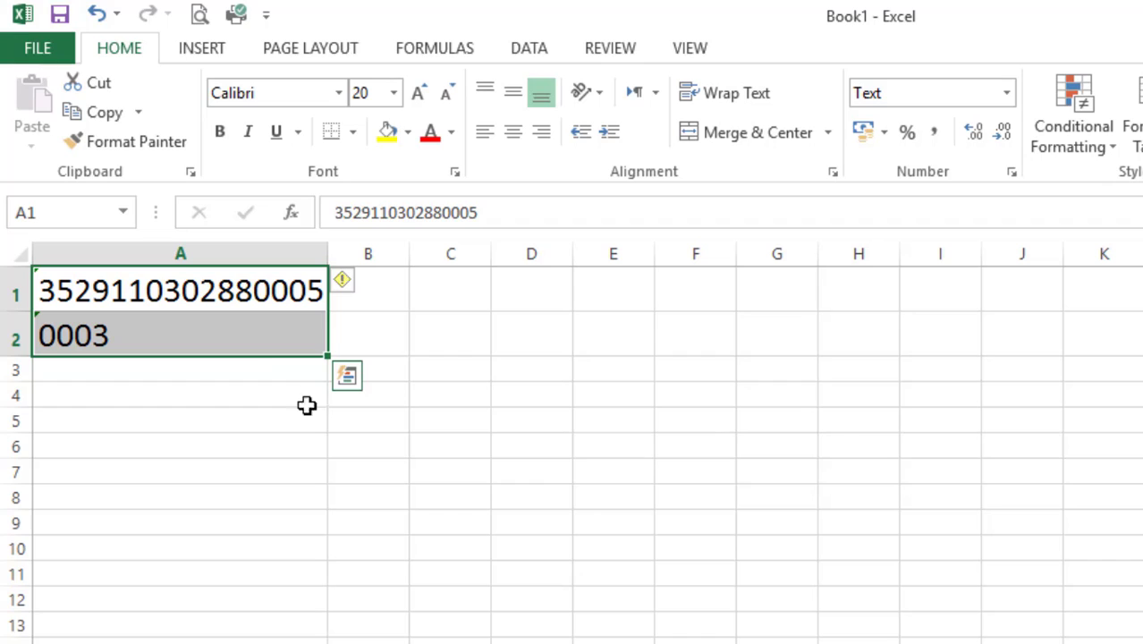
left_click(239, 346)
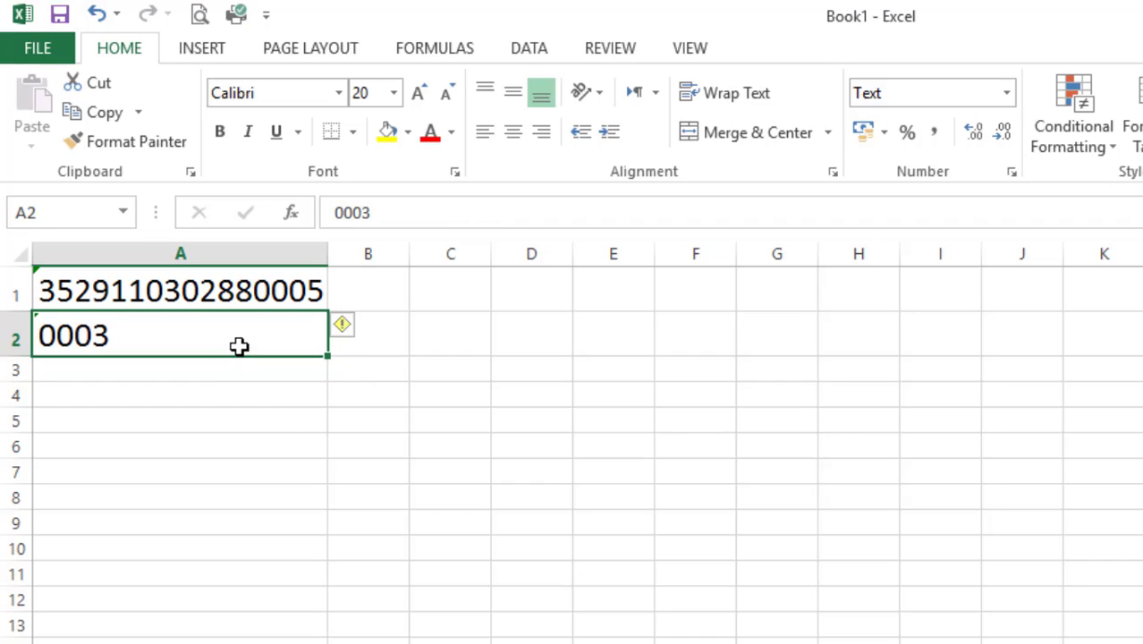
left_click(237, 294)
left_click(232, 332)
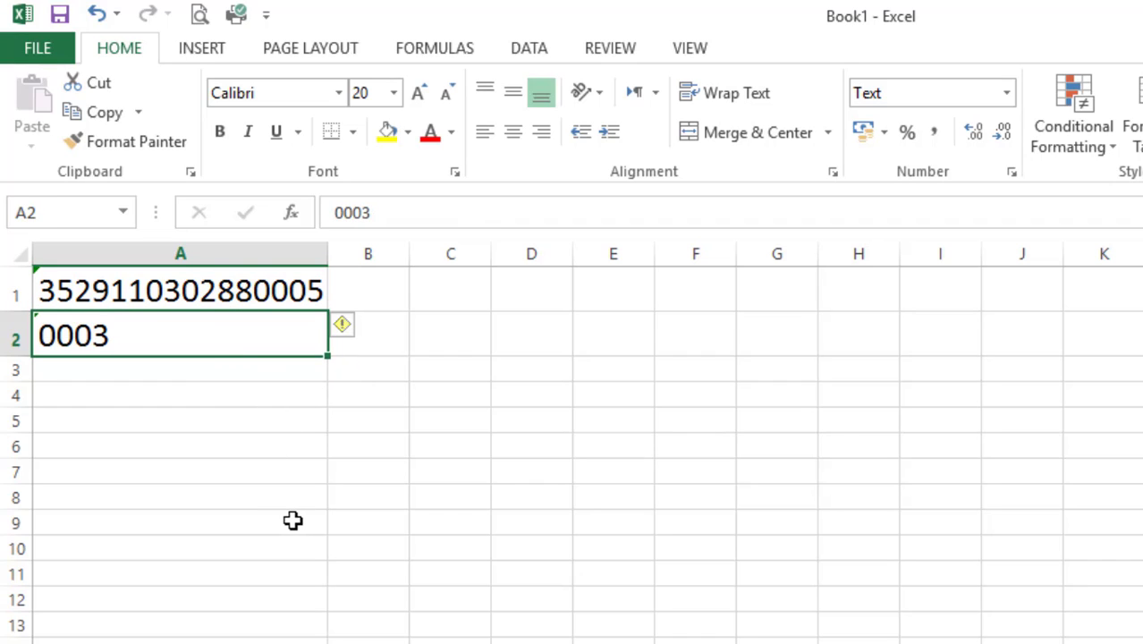